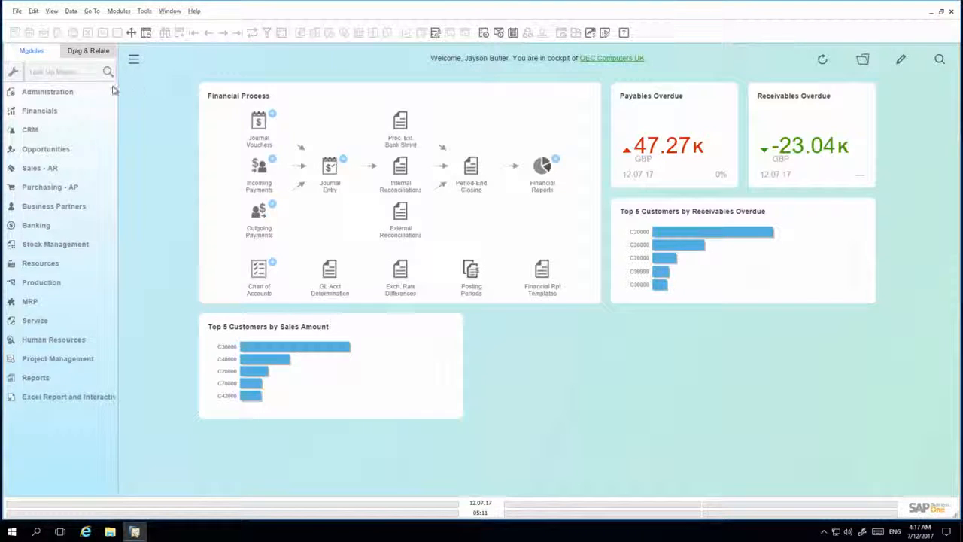
- Open the Report and Layout Manager from the general administration setup and start importing a layout
click(67, 92)
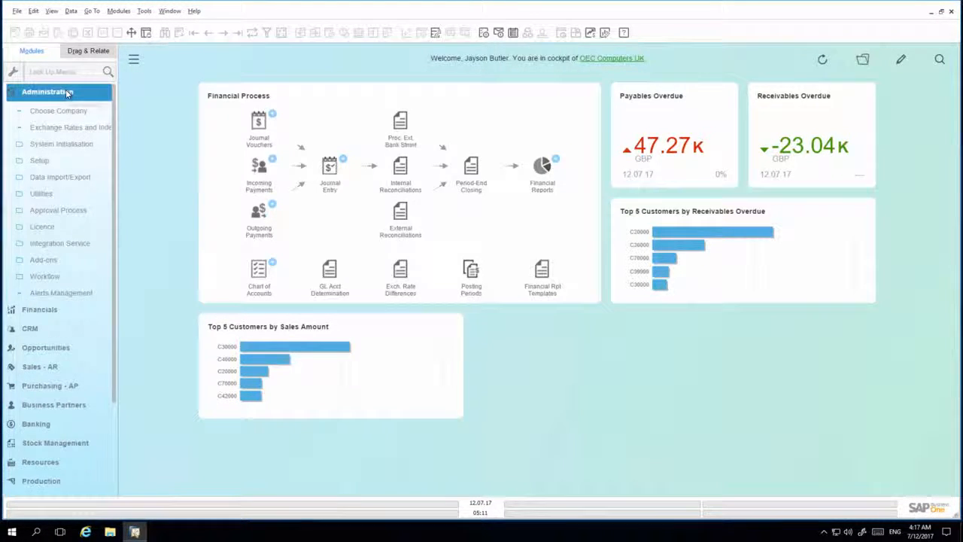
click(57, 162)
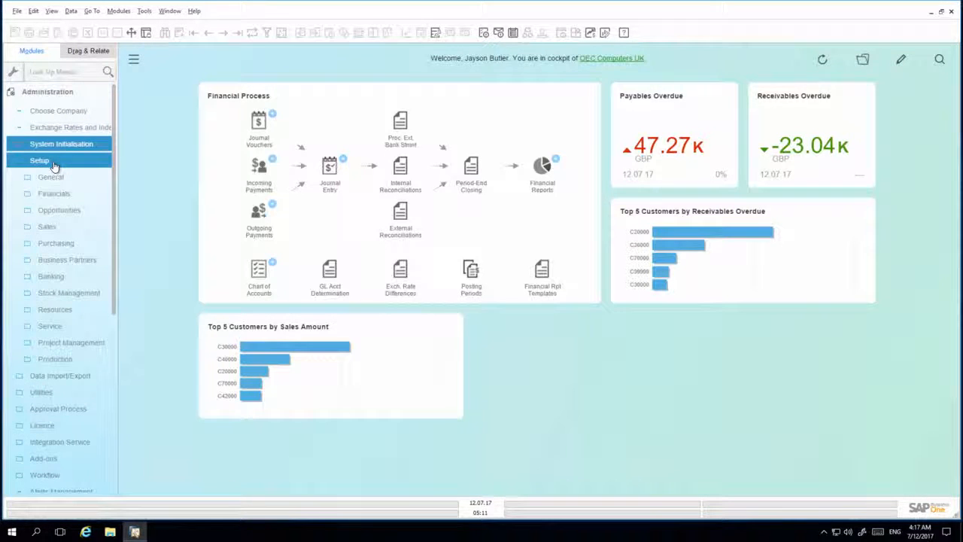
click(51, 177)
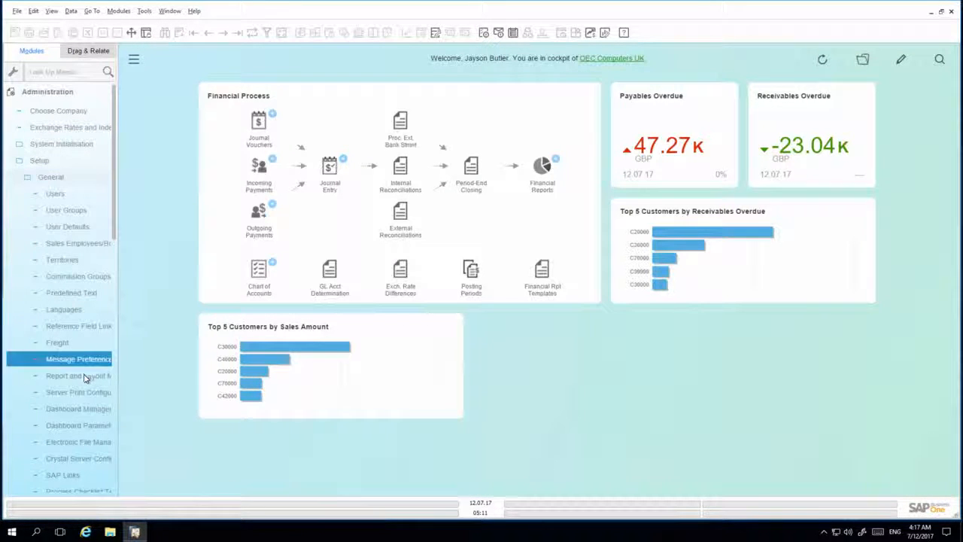
click(85, 378)
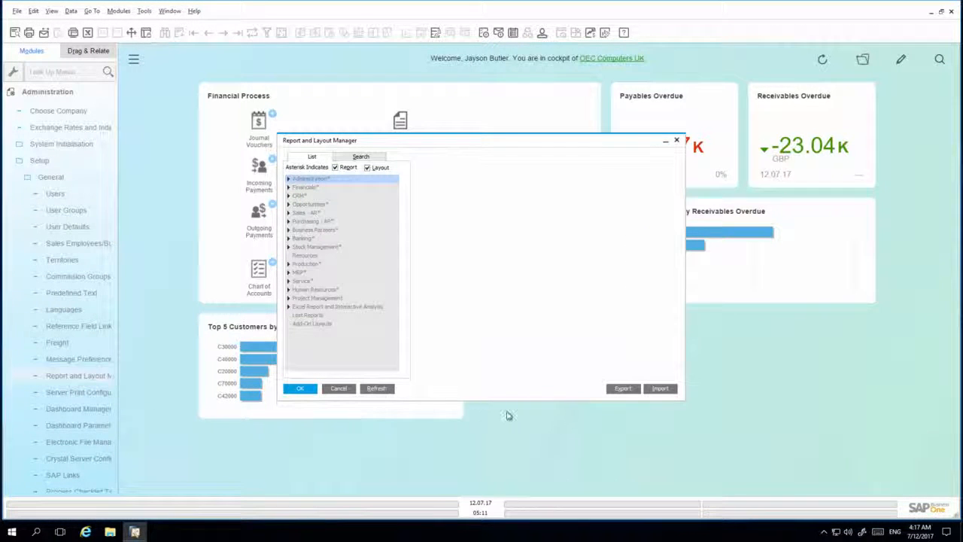
click(671, 392)
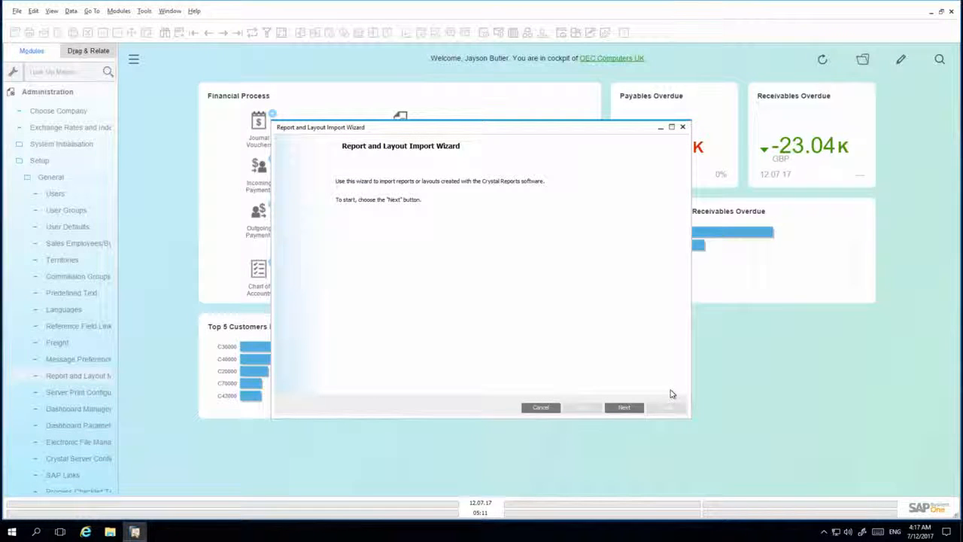
- Choose DocumentJournal_TXT.GEP from the Desktop as the layout file to import
click(624, 407)
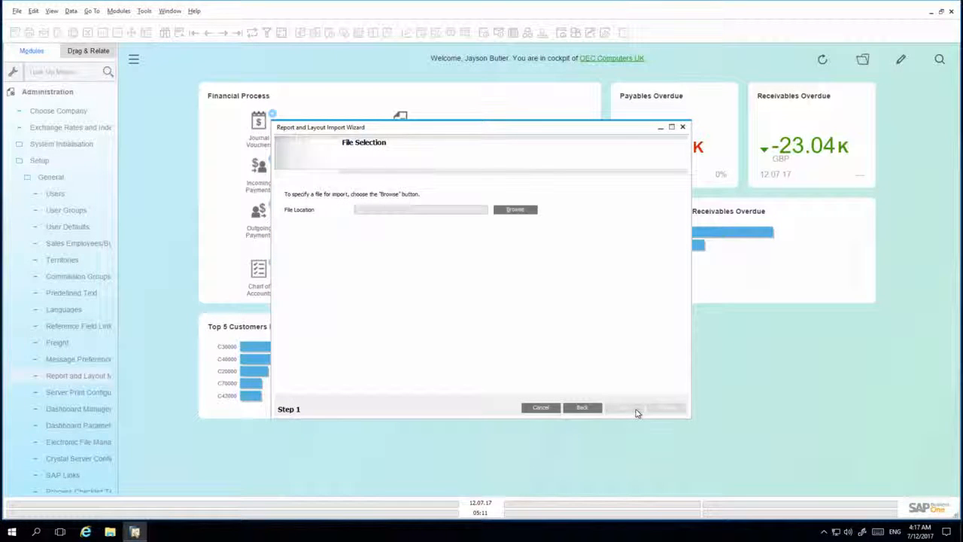
click(514, 209)
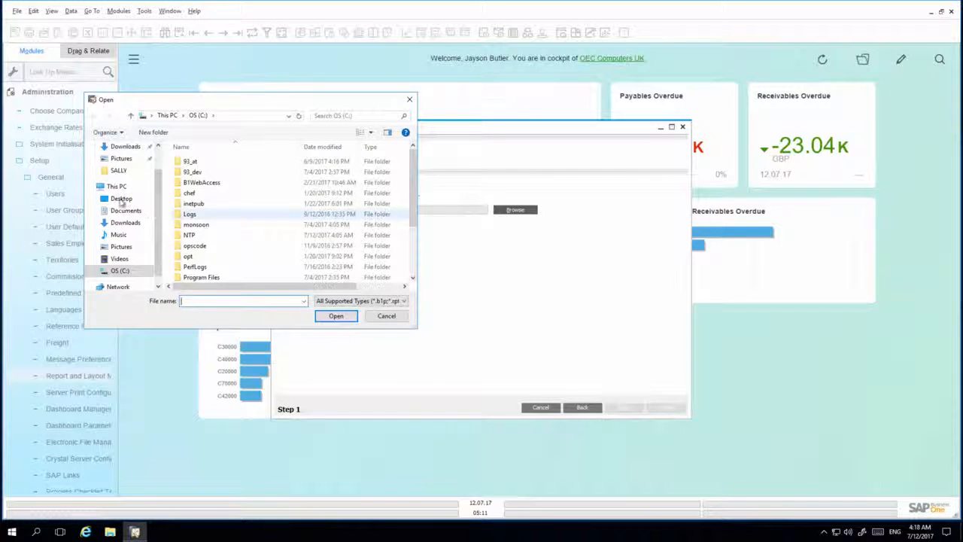
click(120, 200)
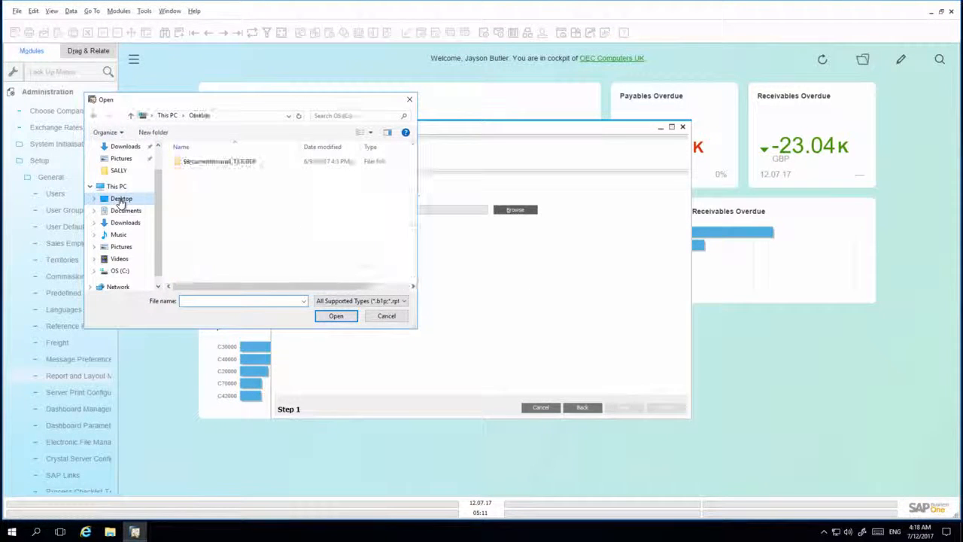
double_click(190, 163)
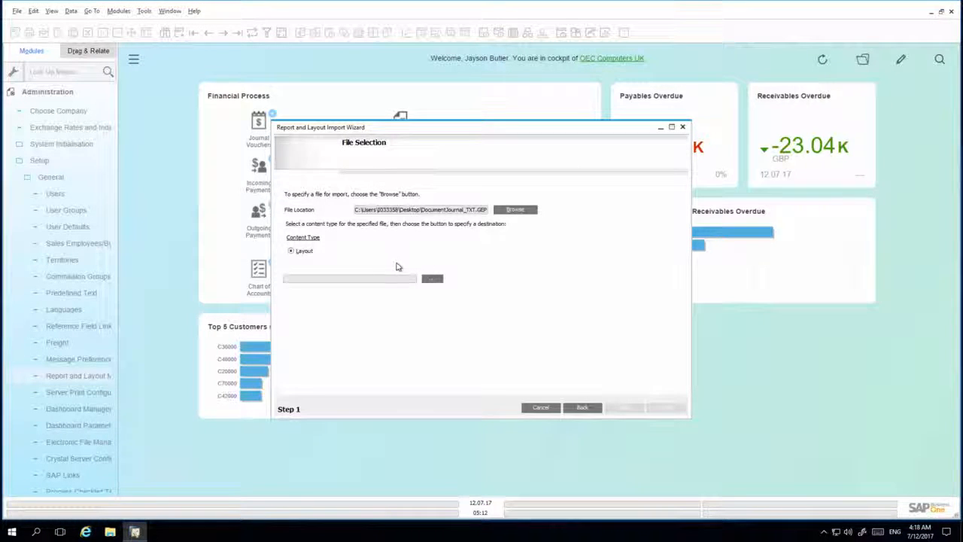
- Assign the imported layout to the Document Journal document type, finish the import and close the layout manager
click(433, 279)
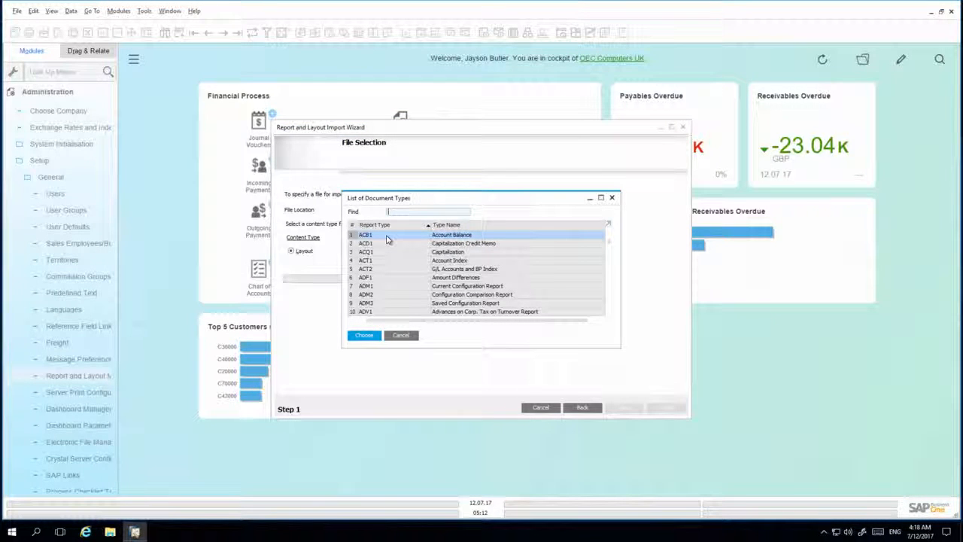
click(462, 225)
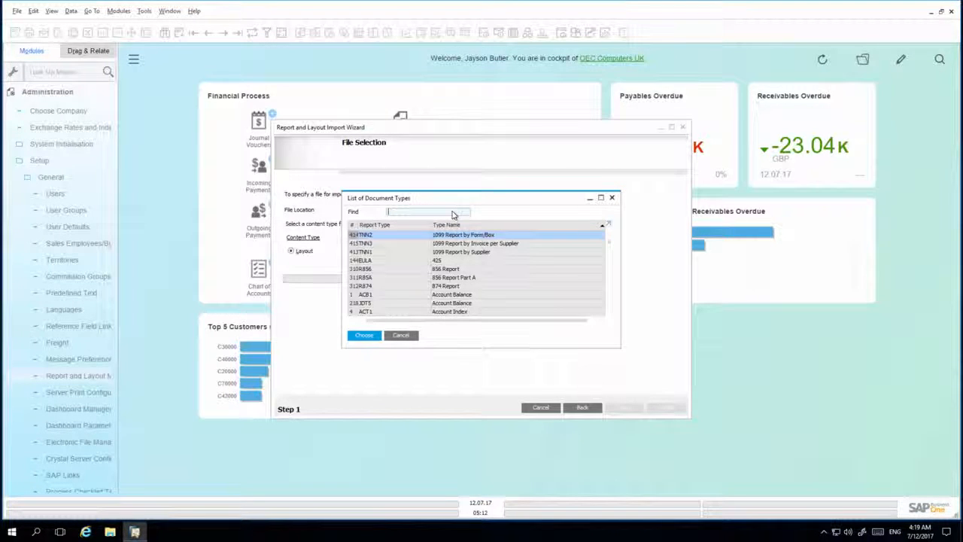
text(Documen)
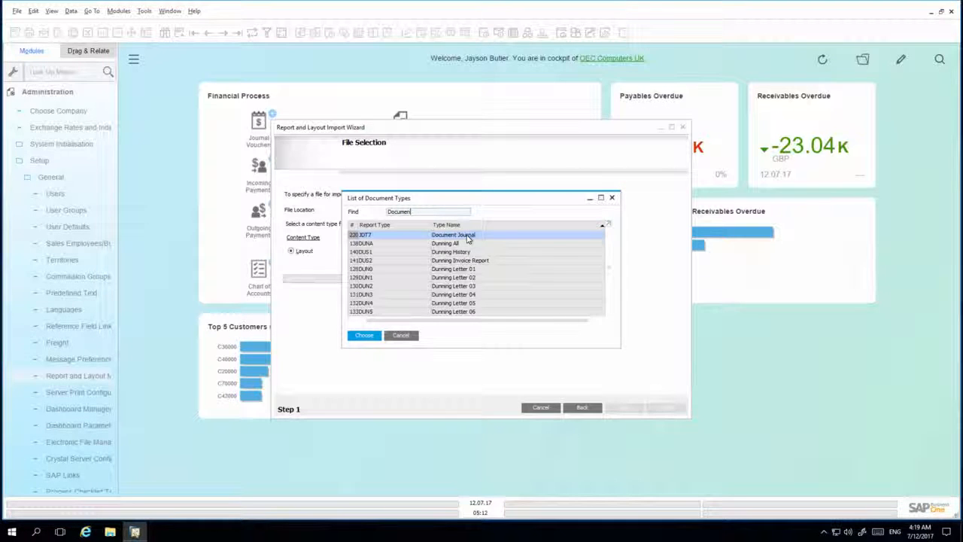
double_click(467, 238)
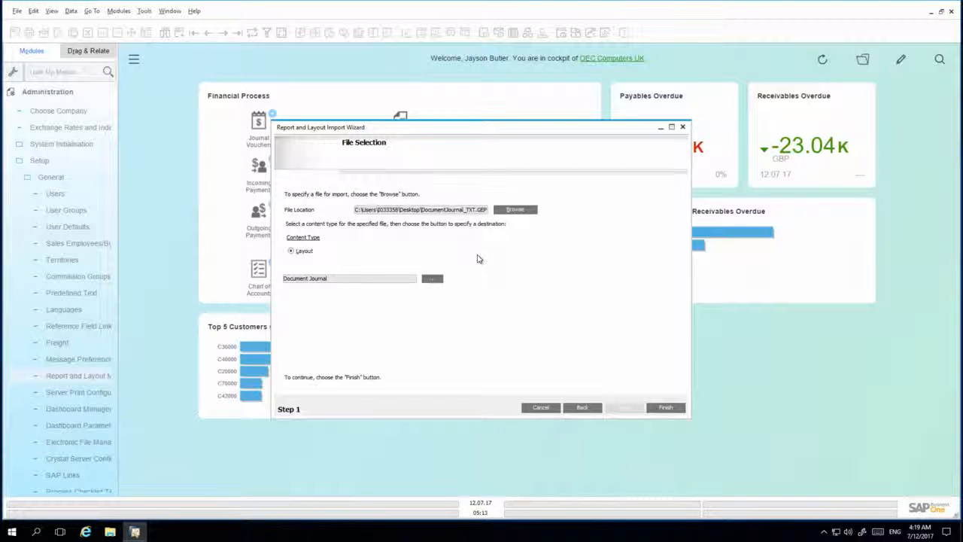
click(665, 410)
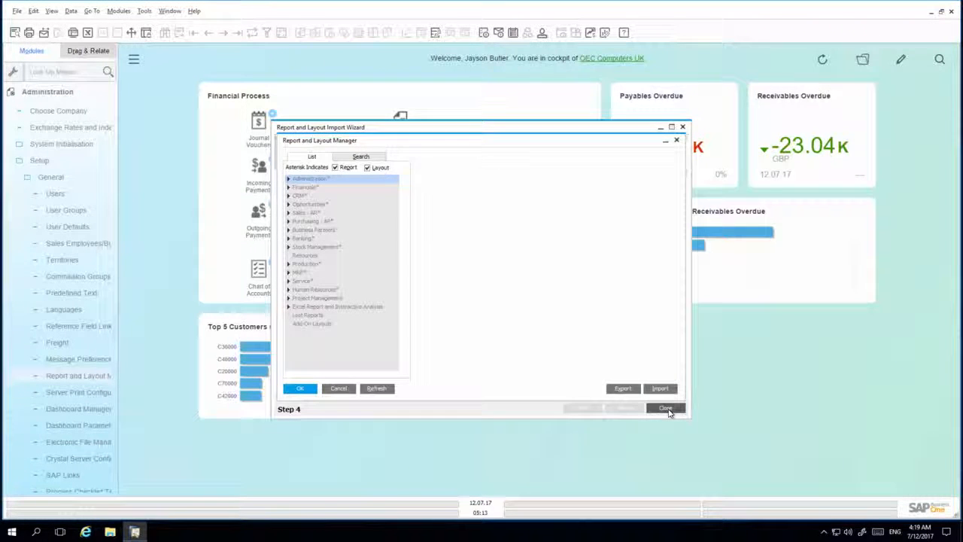
click(310, 390)
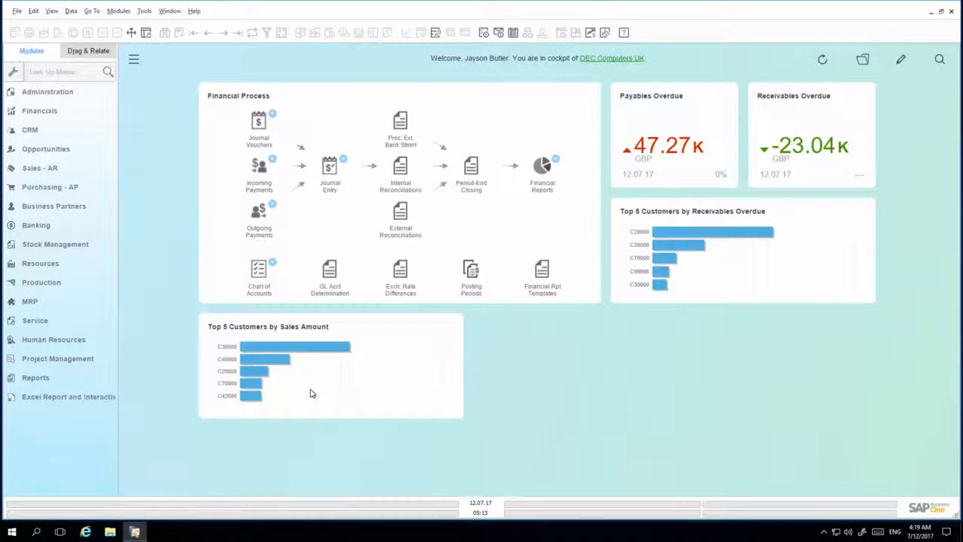
- Look up "document jou" among the modules and open the Document Journal report under Financials
click(64, 75)
text(document)
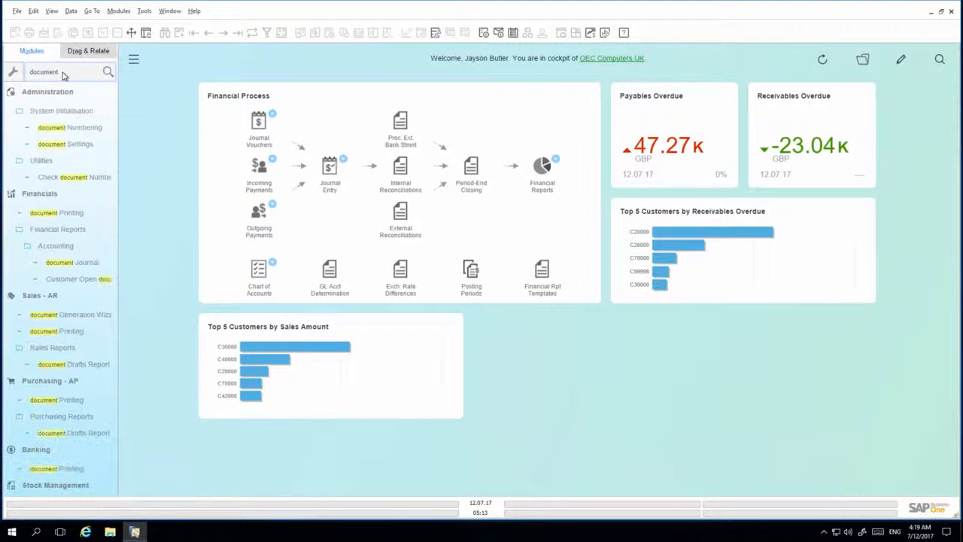
text( jou)
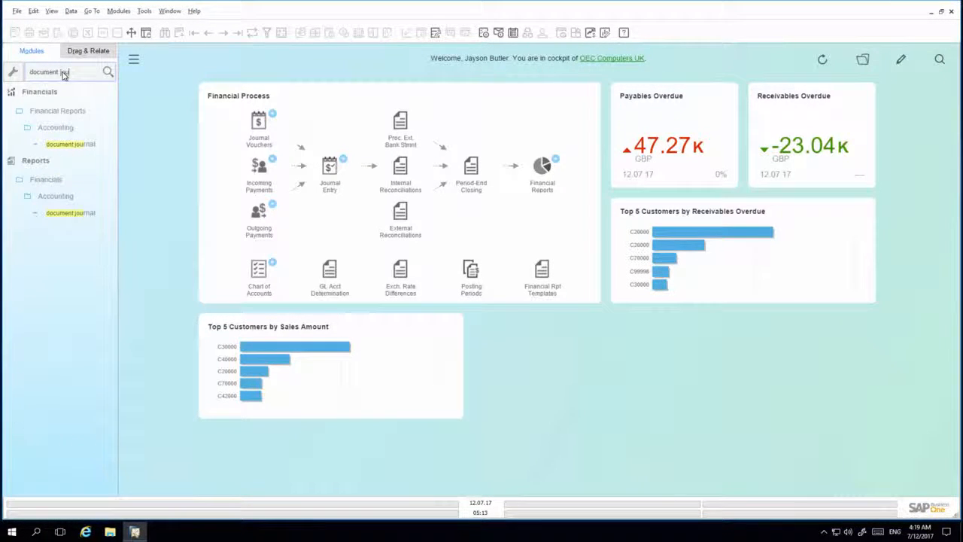
double_click(87, 145)
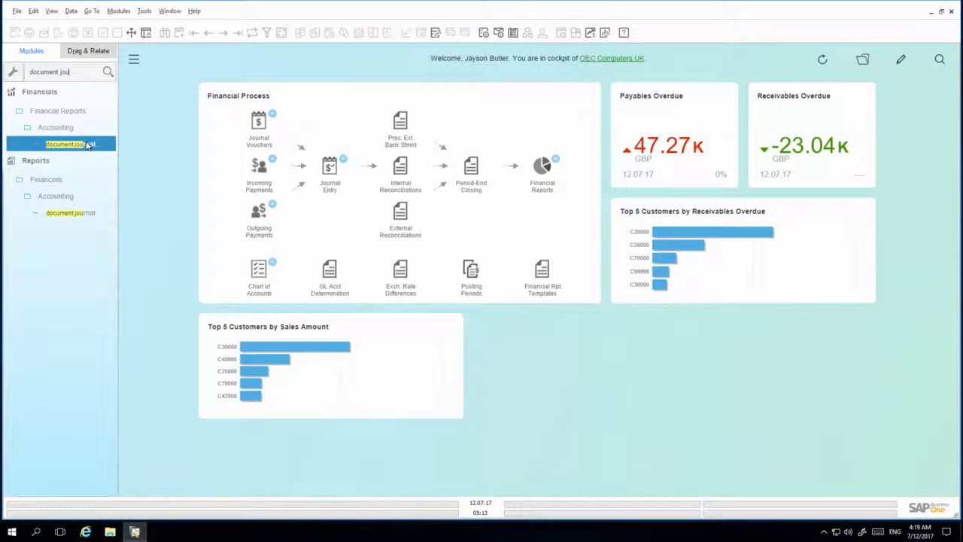
- Set the starting posting date to 01.01.16 and run the Document Journal report
click(512, 229)
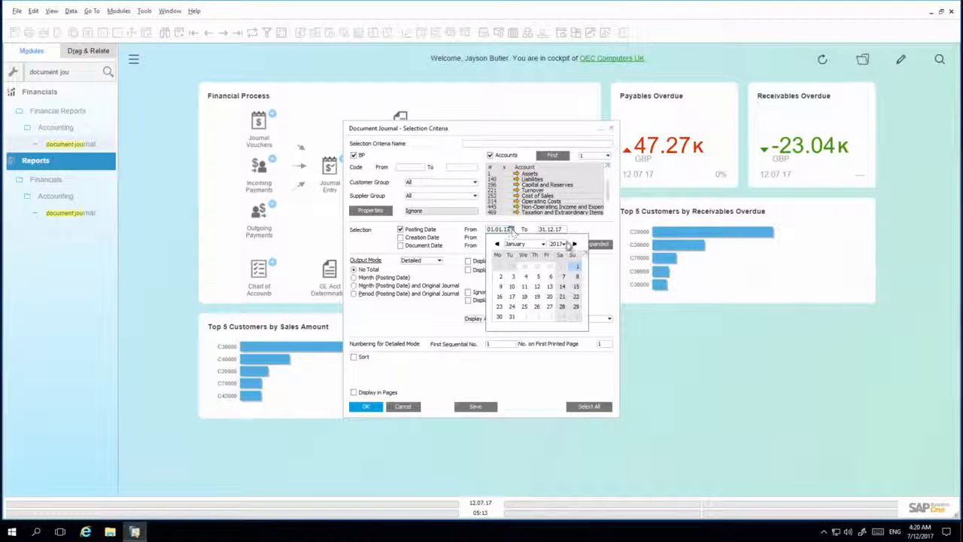
click(564, 243)
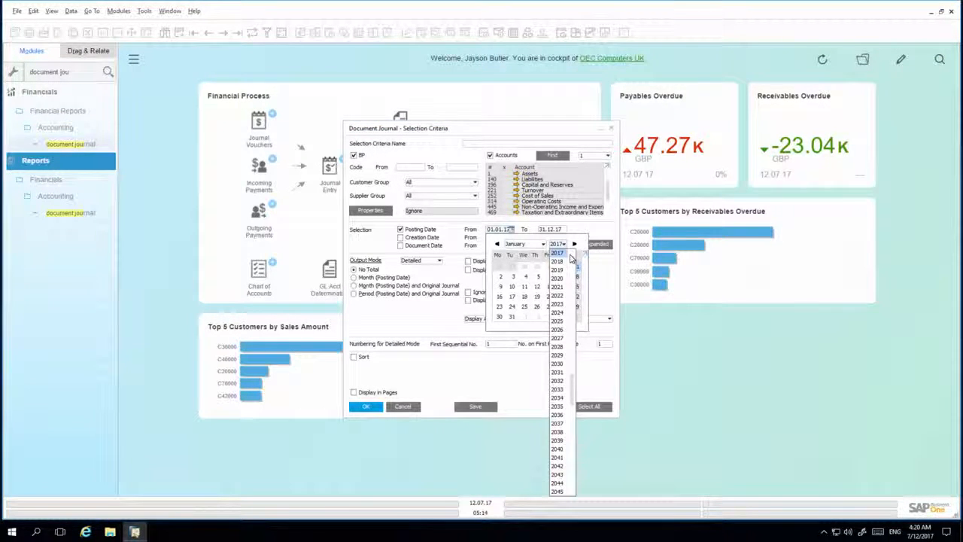
click(564, 254)
click(577, 266)
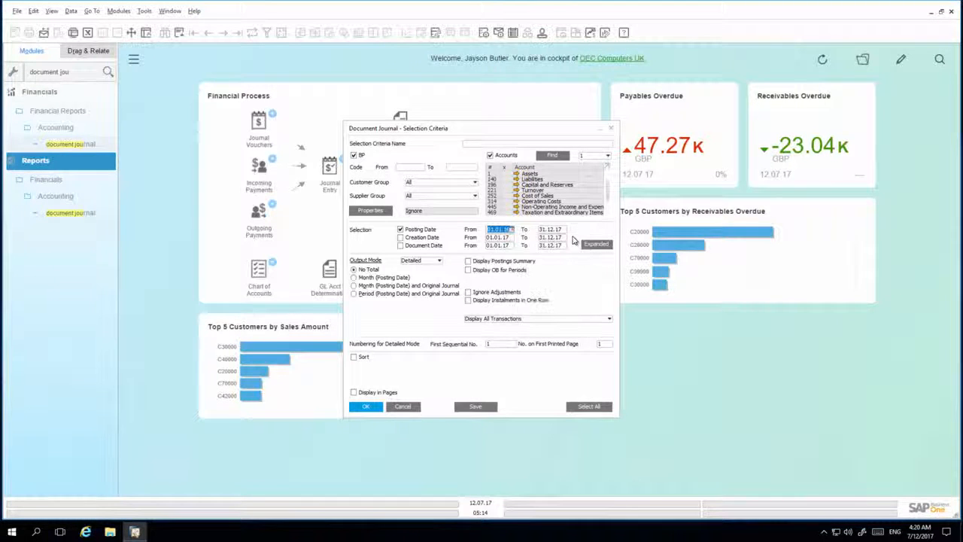
click(369, 408)
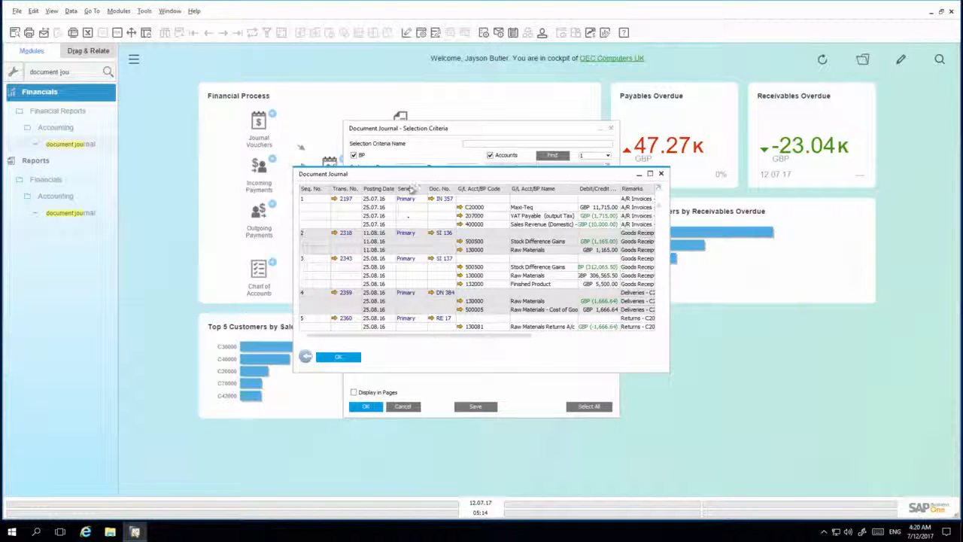
- Set the Document Journal into TXT electronic file layout as the default for all users and save the change
click(407, 33)
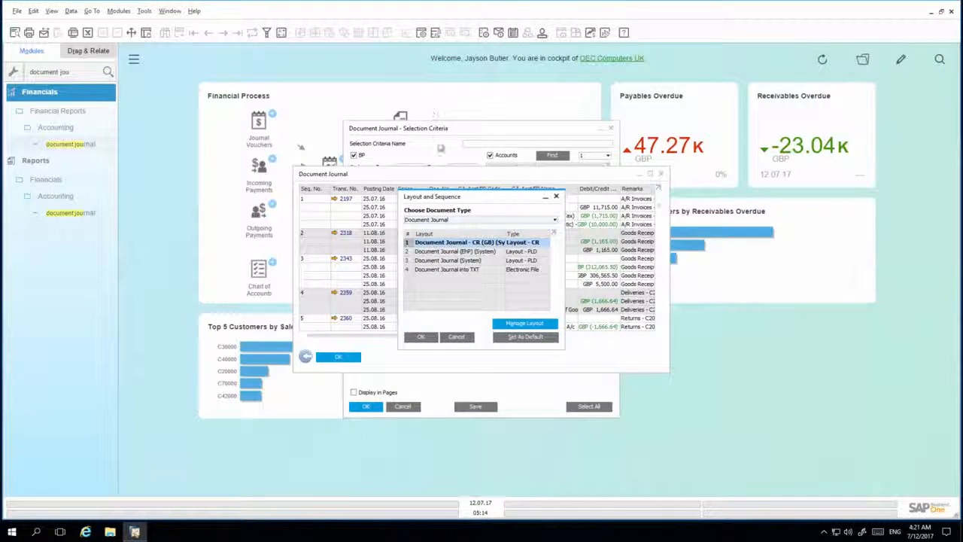
click(531, 270)
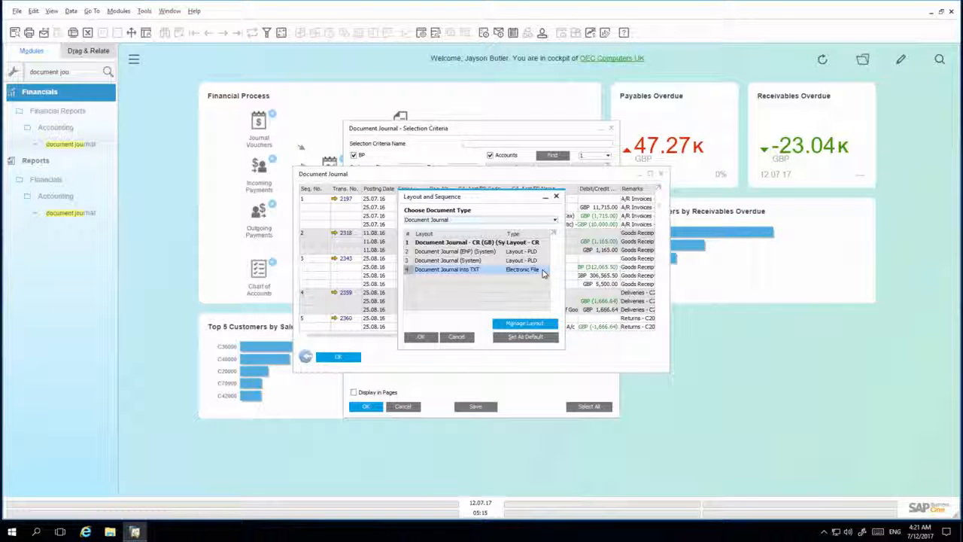
click(532, 337)
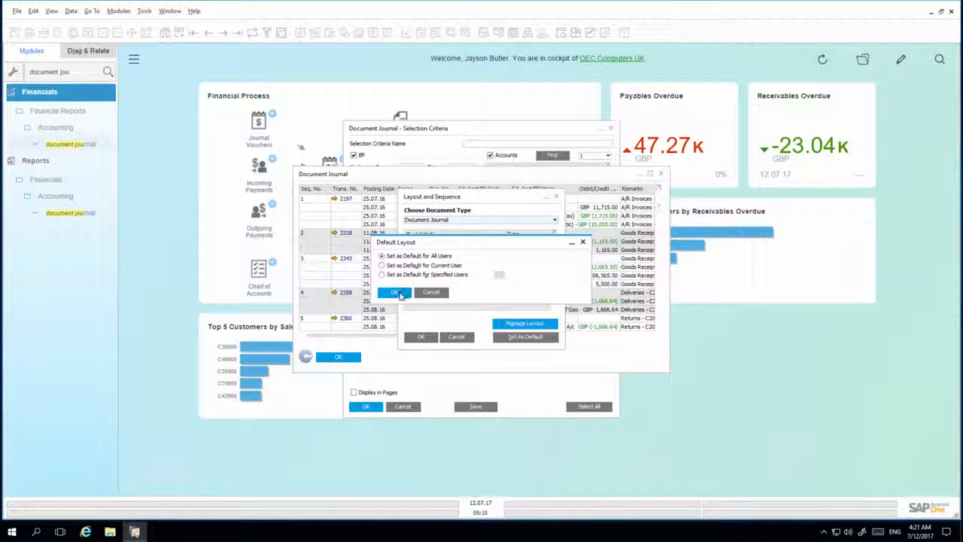
click(398, 296)
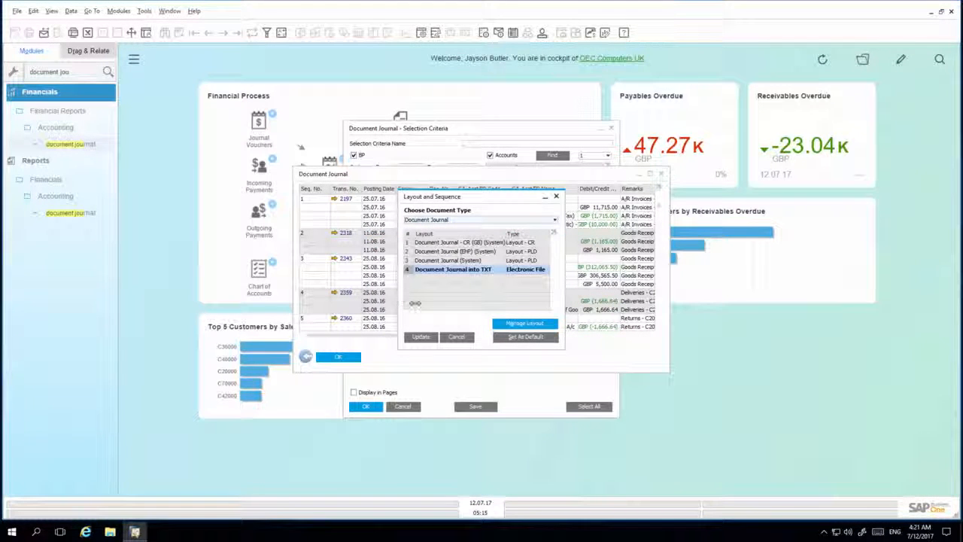
click(425, 337)
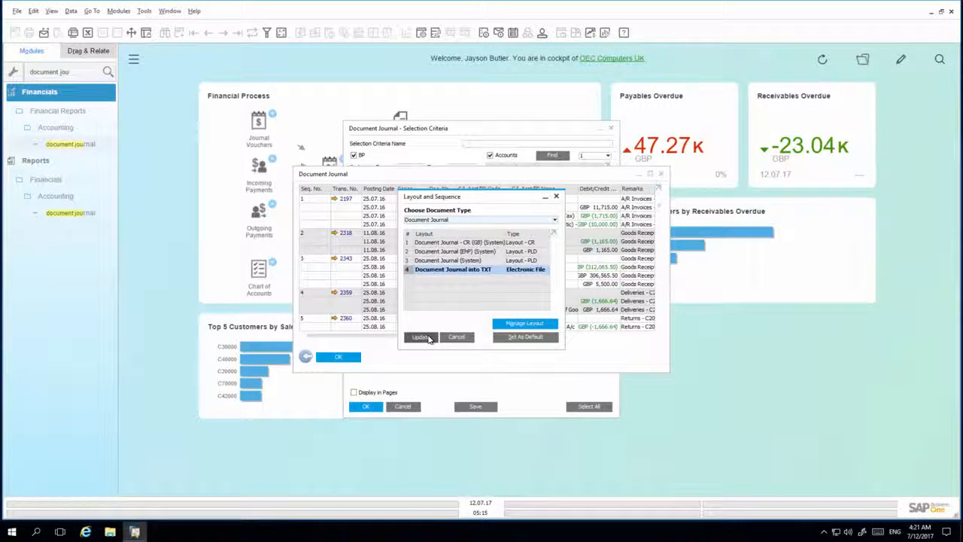
click(428, 338)
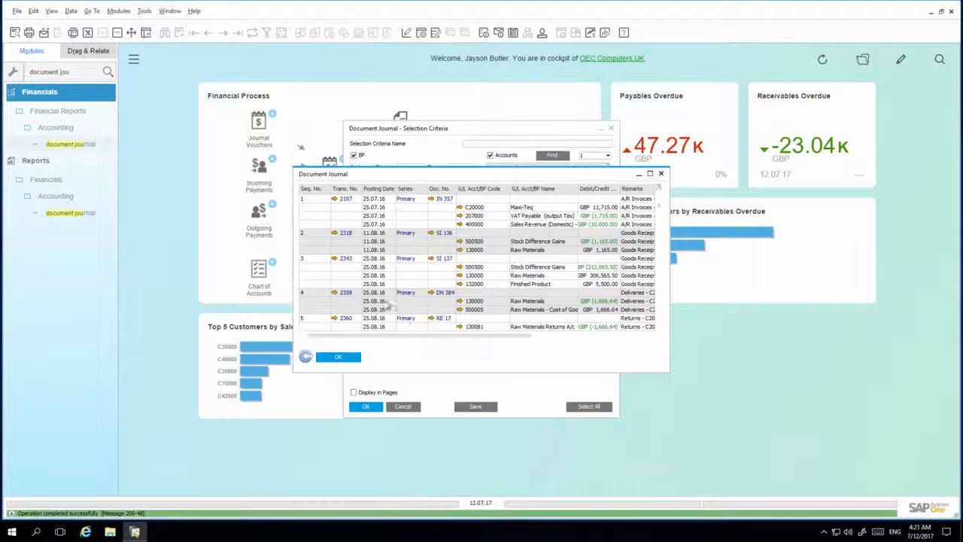
- Export the Document Journal with the default TXT layout, view the result file in Notepad, and close it with the export form
click(15, 33)
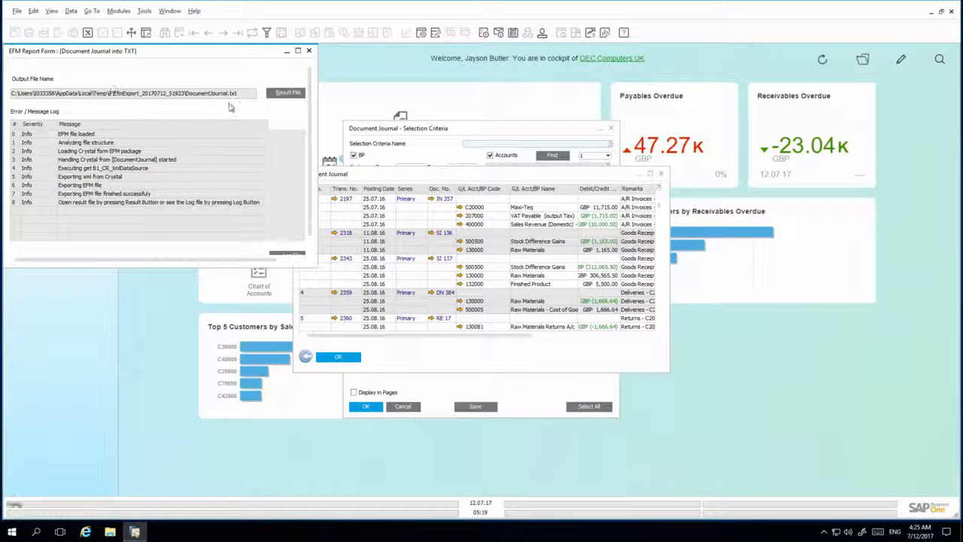
click(284, 95)
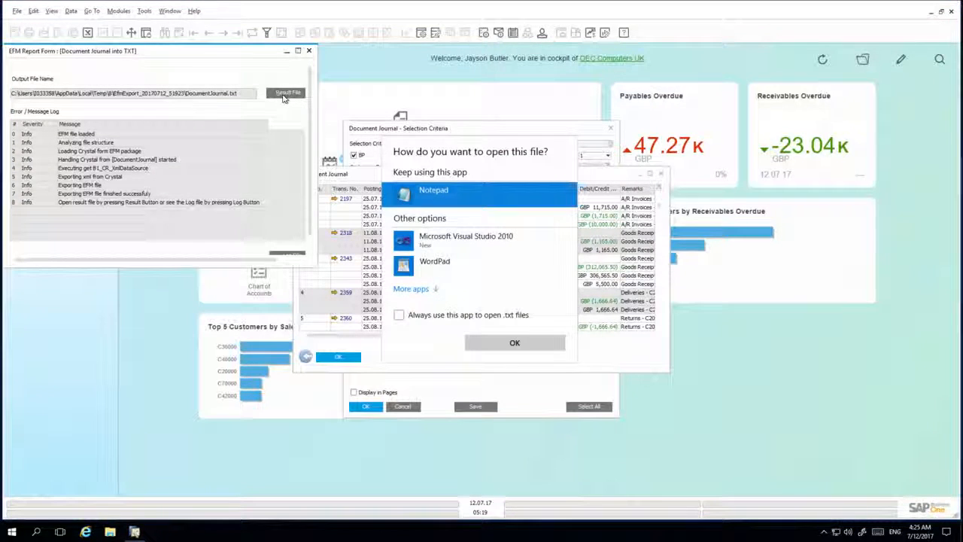
click(515, 343)
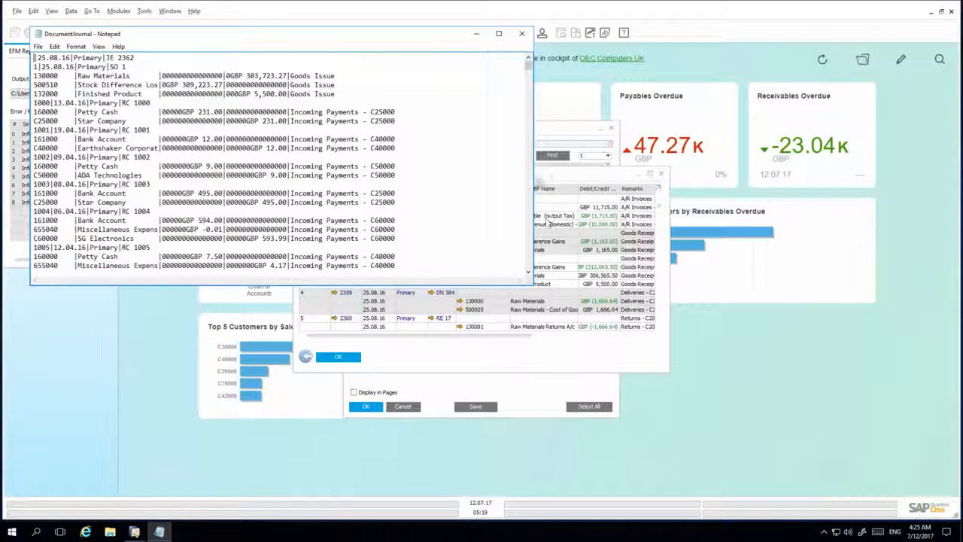
click(521, 34)
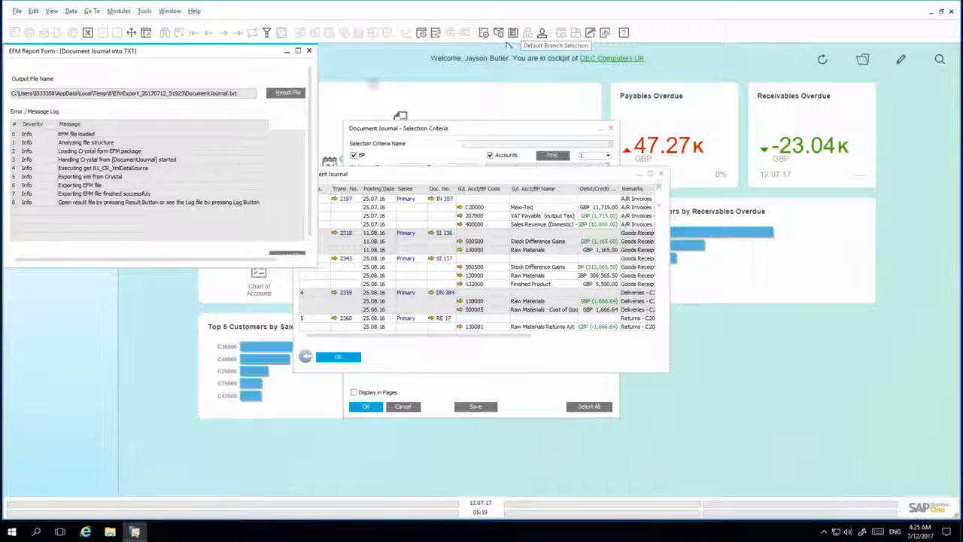
key(Escape)
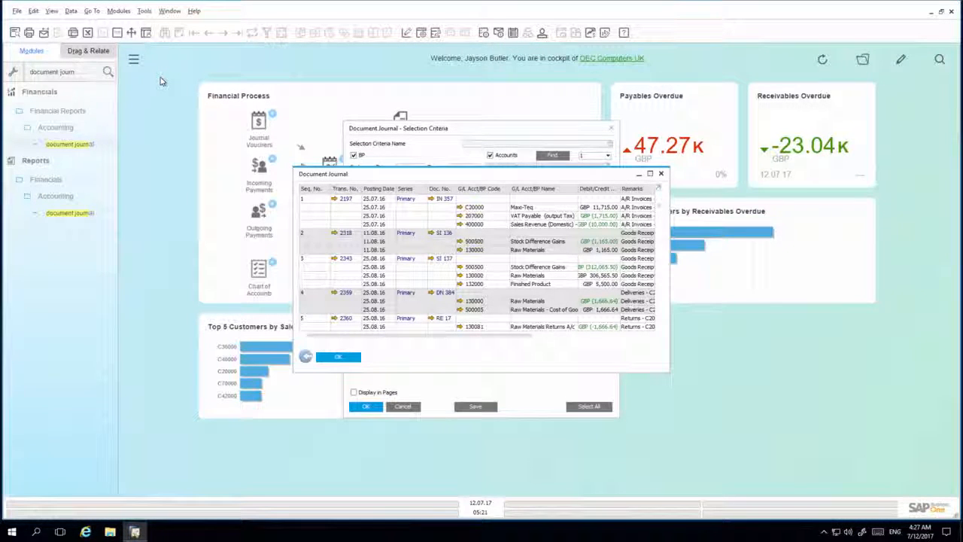
- Preview the Document Journal with the Document Journal - CR (GB) (System) layout
click(18, 13)
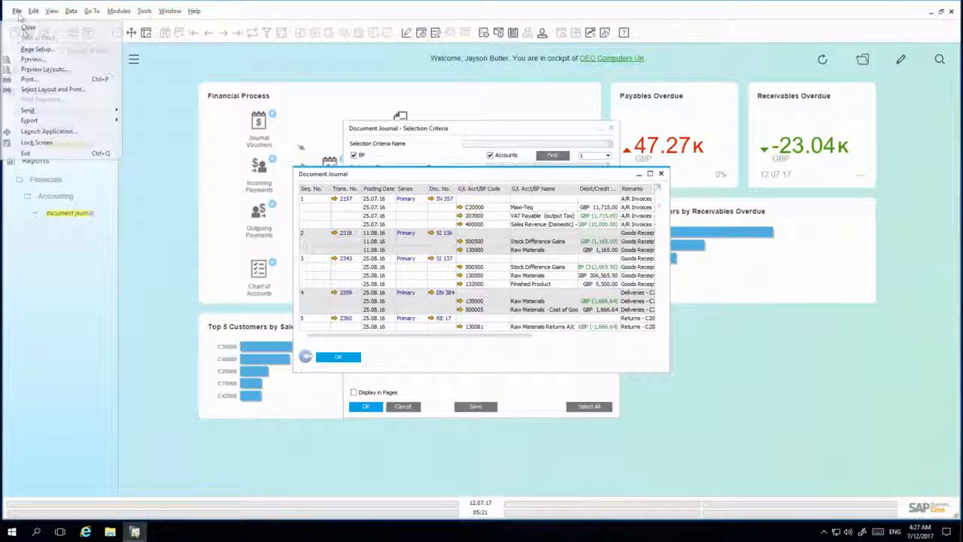
click(53, 71)
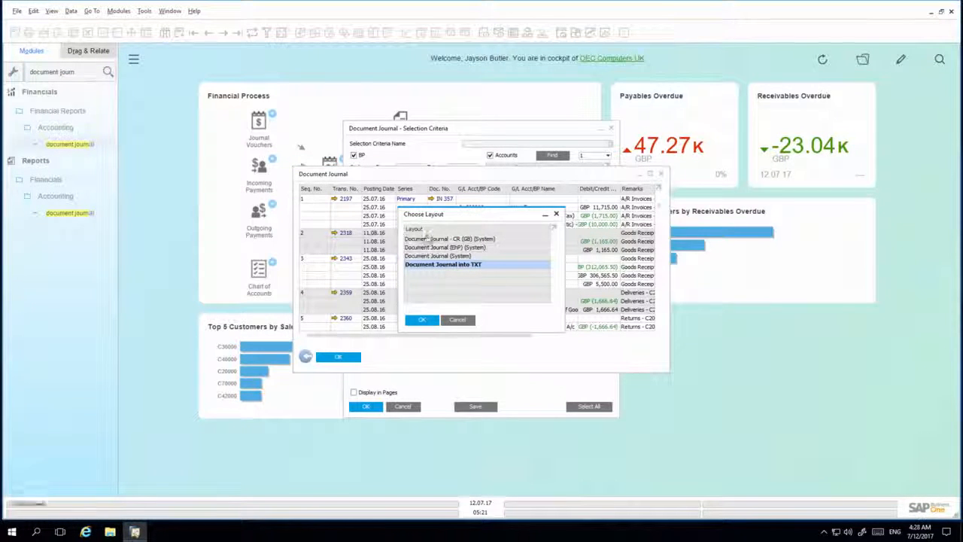
click(504, 239)
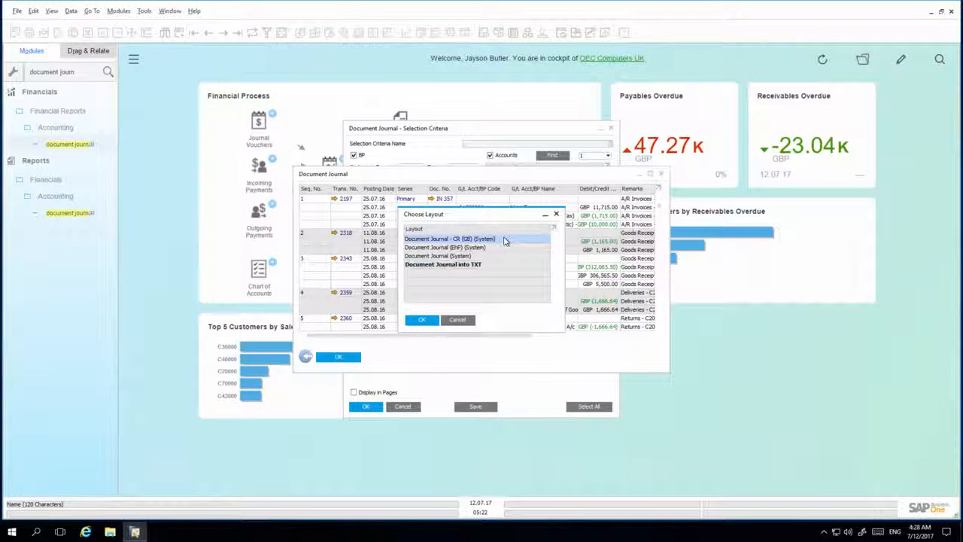
click(428, 322)
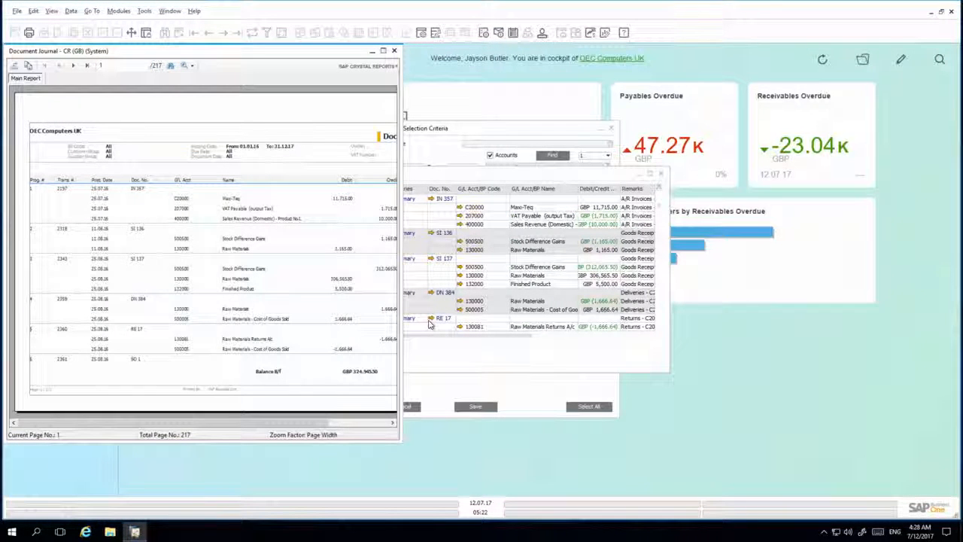